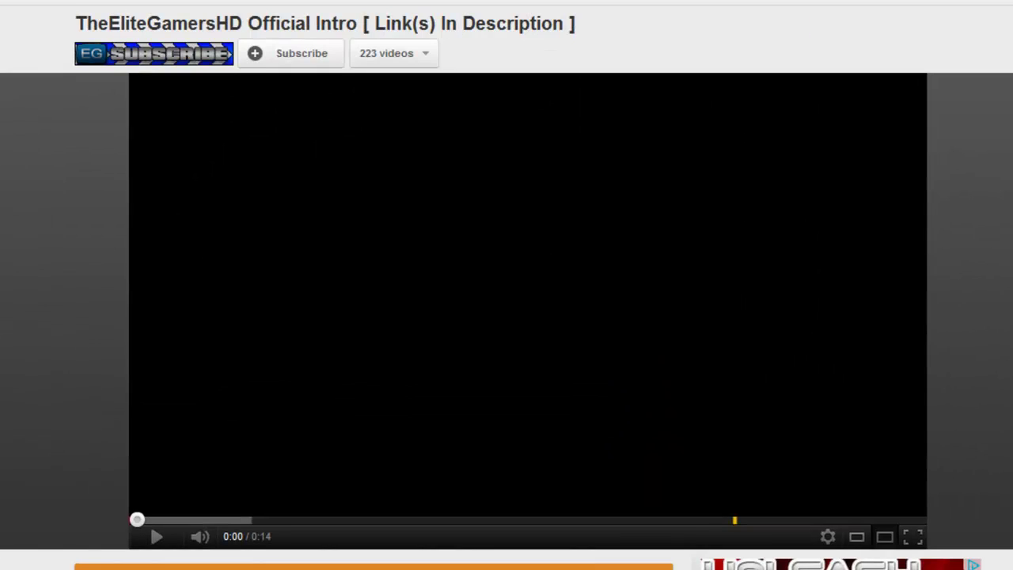
Briefly select the intro video title, then expand its description to reveal the download links
{"action": "left_click_drag", "start_coordinate": [71, 24], "coordinate": [622, 36]}
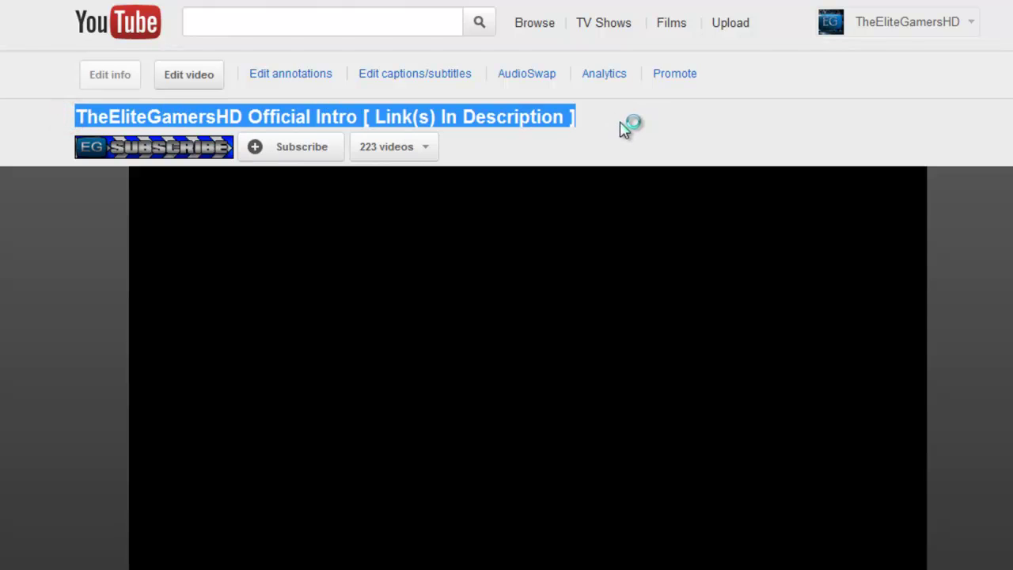
{"action": "left_click", "coordinate": [622, 129]}
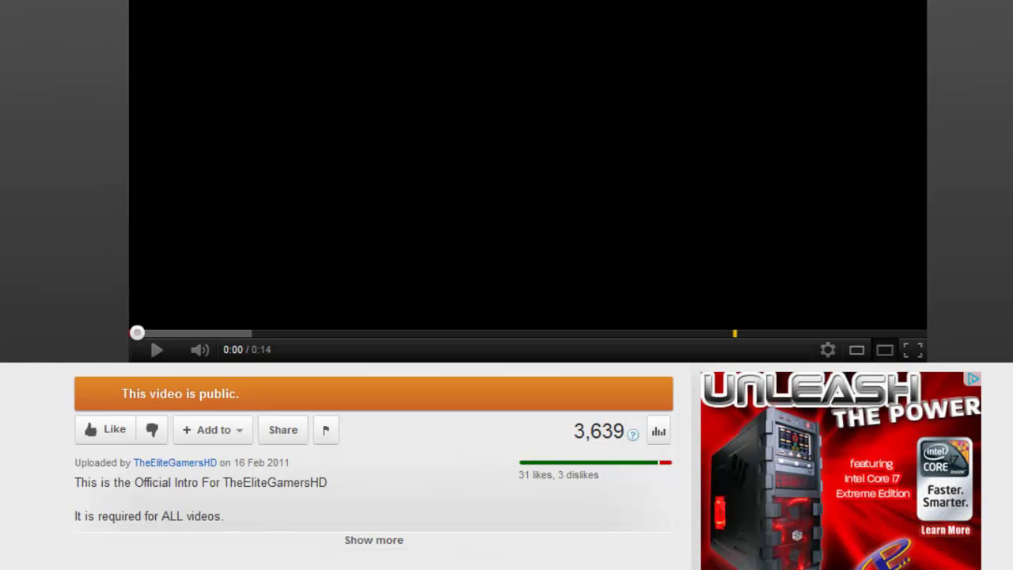
{"action": "left_click", "coordinate": [361, 538]}
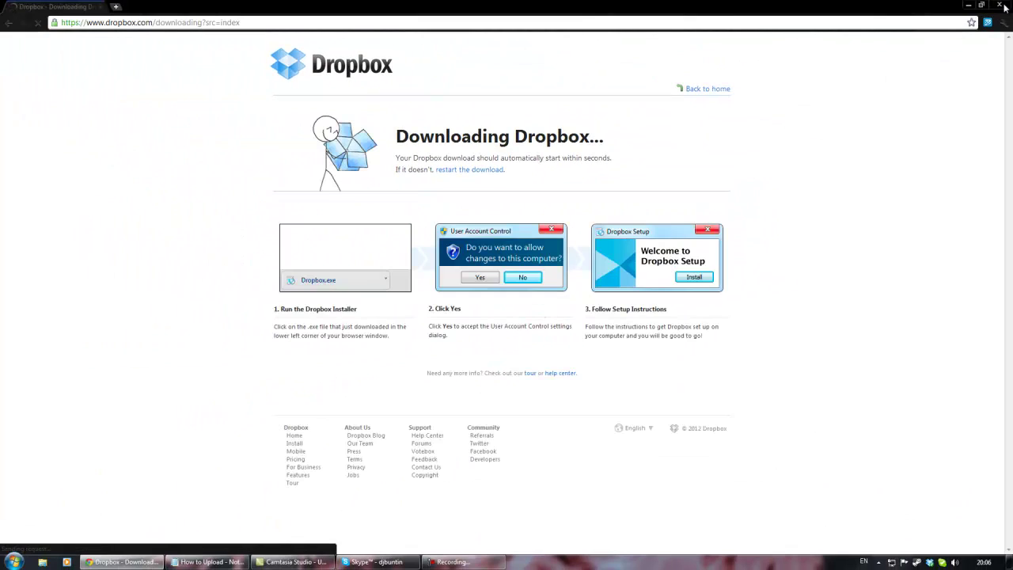
Close the Dropbox download page in Chrome and check that Dropbox 1.2.51 reports all files up to date
{"action": "left_click", "coordinate": [1001, 7]}
{"action": "left_click_drag", "start_coordinate": [239, 124], "coordinate": [768, 432]}
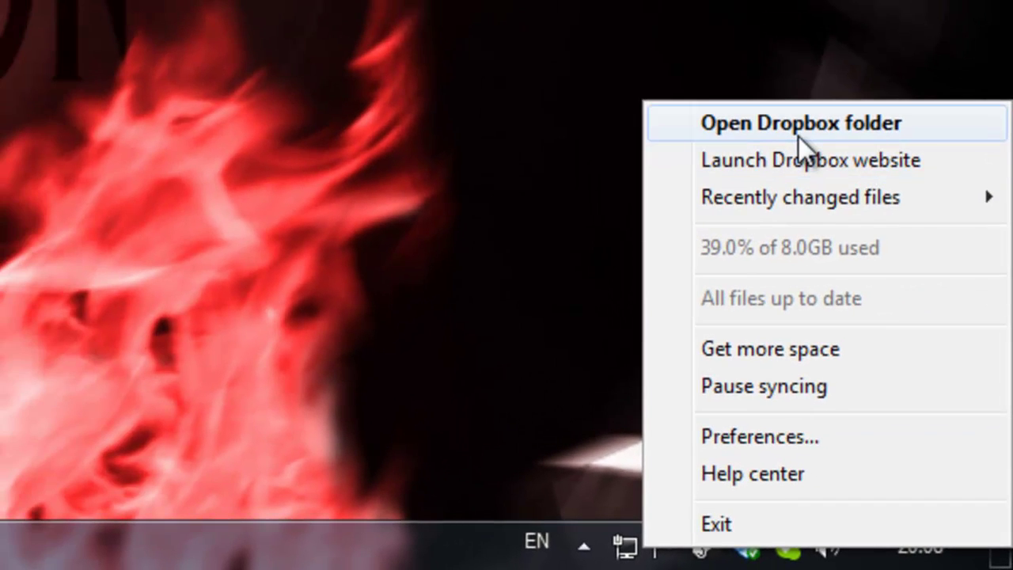
In the Dropbox folder, create a new folder named with the user's handle plus ' - Share Folder'
{"action": "left_click", "coordinate": [798, 136]}
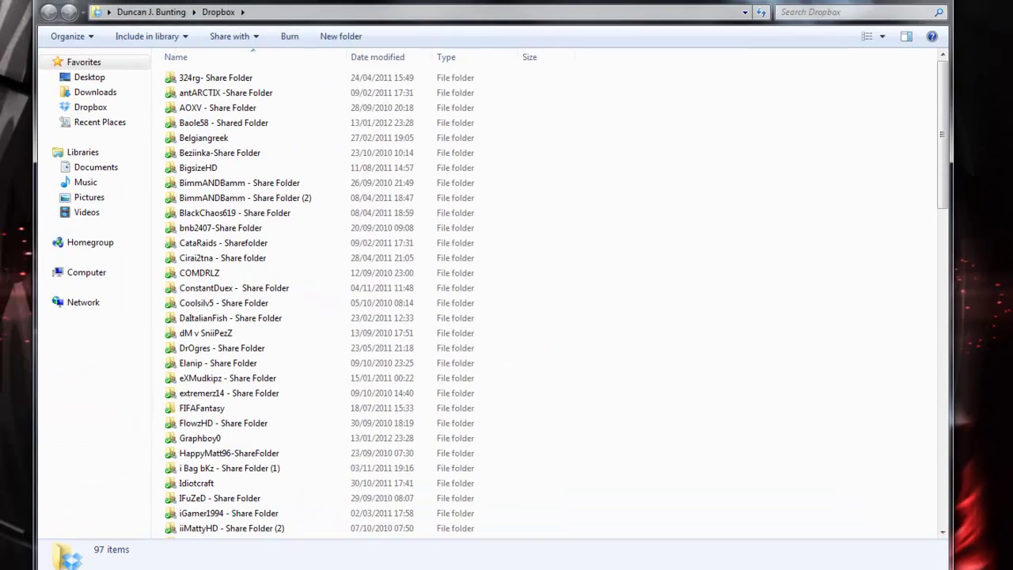
{"action": "right_click", "coordinate": [728, 213]}
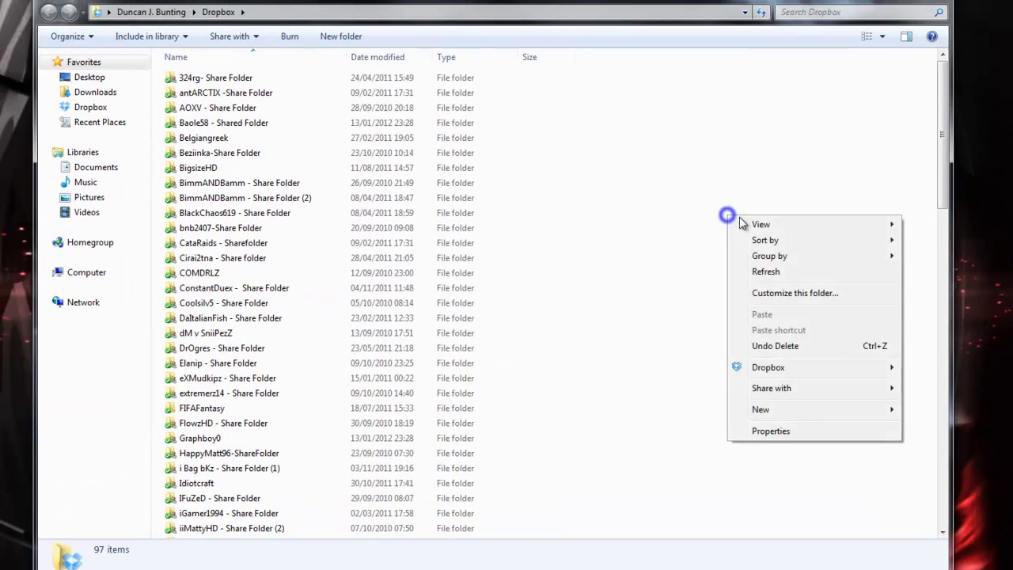
{"action": "left_click", "coordinate": [796, 409]}
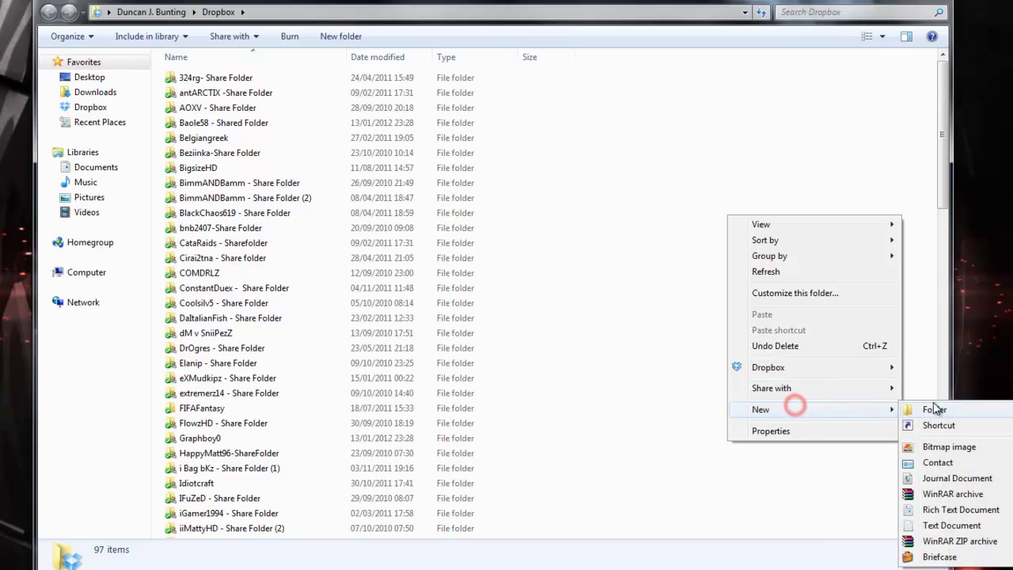
{"action": "left_click", "coordinate": [938, 405]}
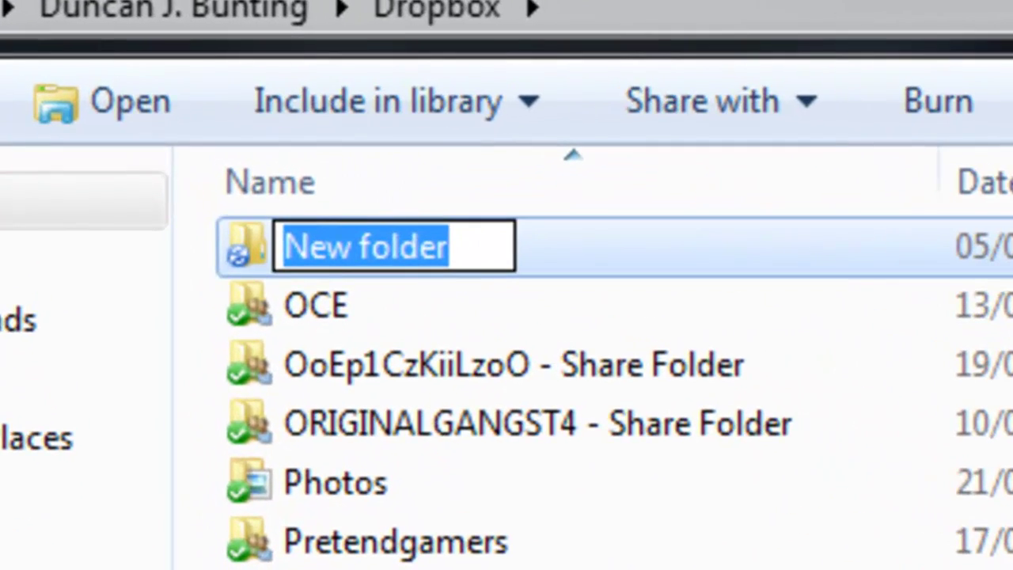
{"action": "type", "text": "Th"}
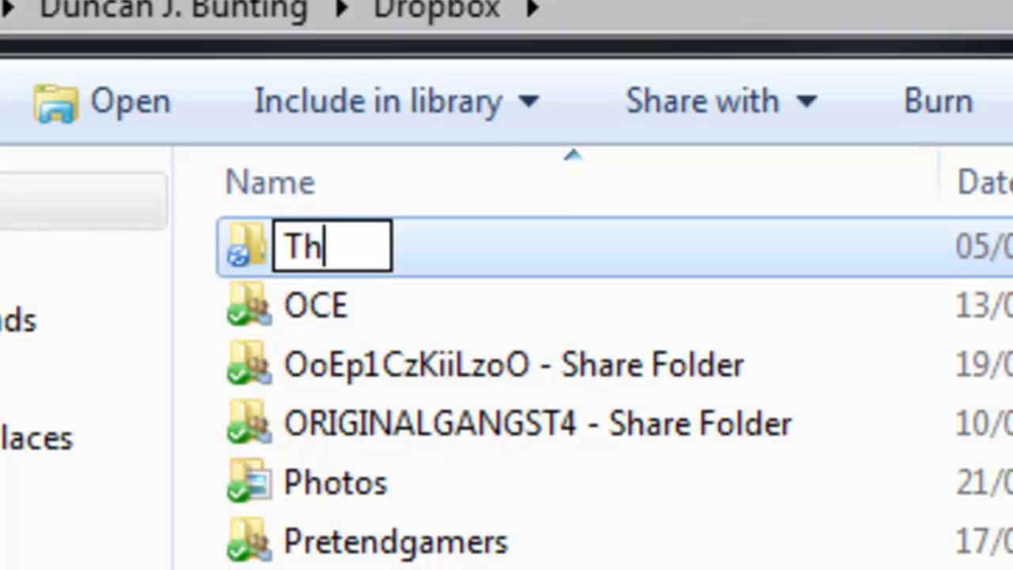
{"action": "type", "text": "eDJBuntin "}
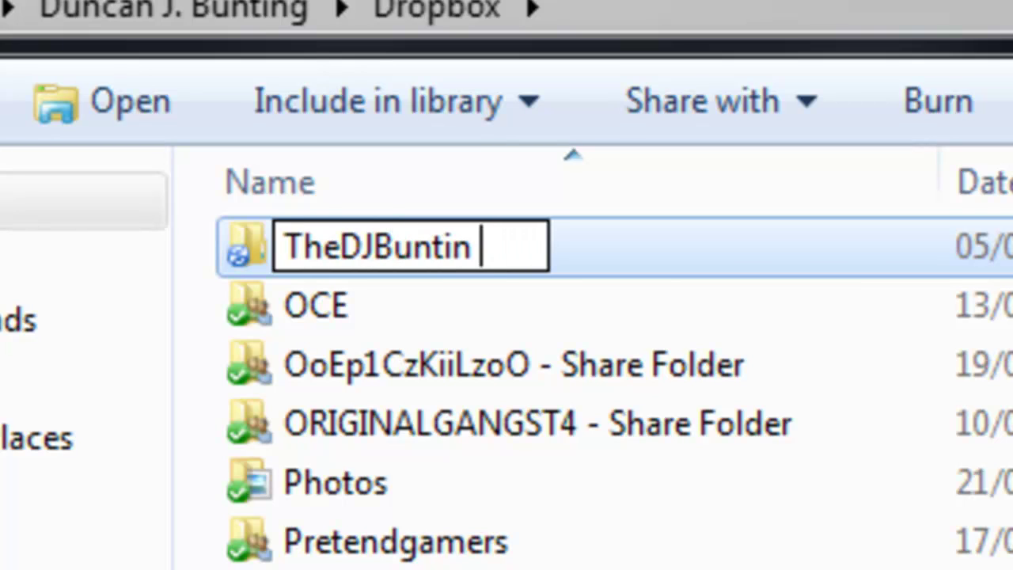
{"action": "type", "text": "- Share Folder"}
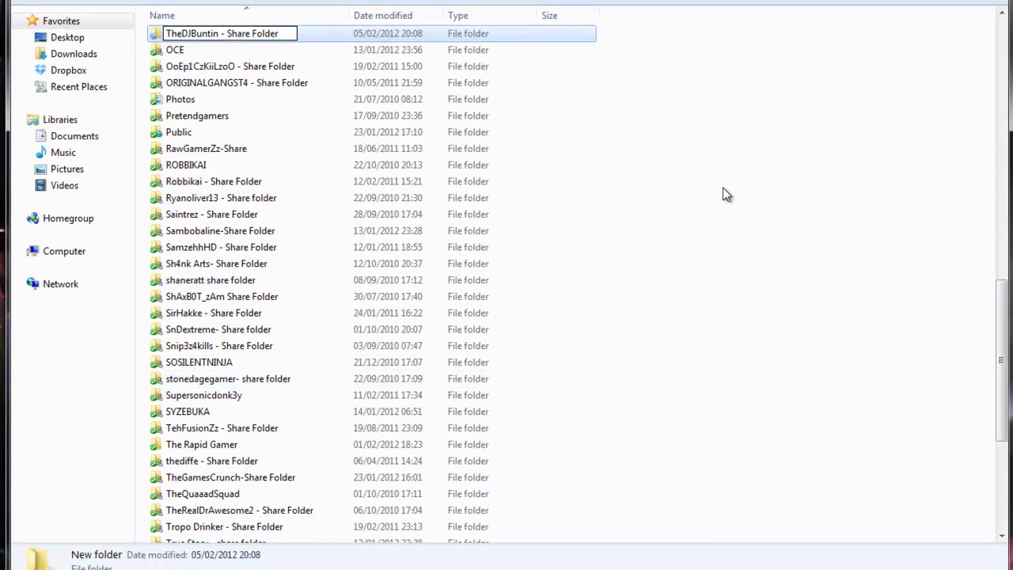
{"action": "key", "text": "Return"}
Clear the selection, scroll down and select the new share folder
{"action": "left_click", "coordinate": [723, 190]}
{"action": "scroll", "coordinate": [260, 233], "scroll_direction": "down", "scroll_amount": 4}
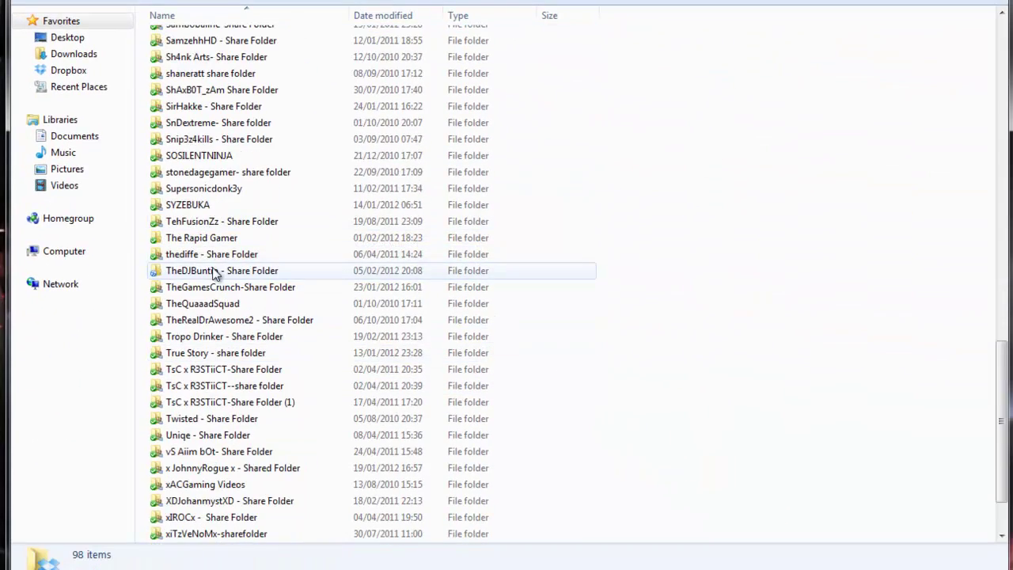
{"action": "left_click", "coordinate": [184, 271]}
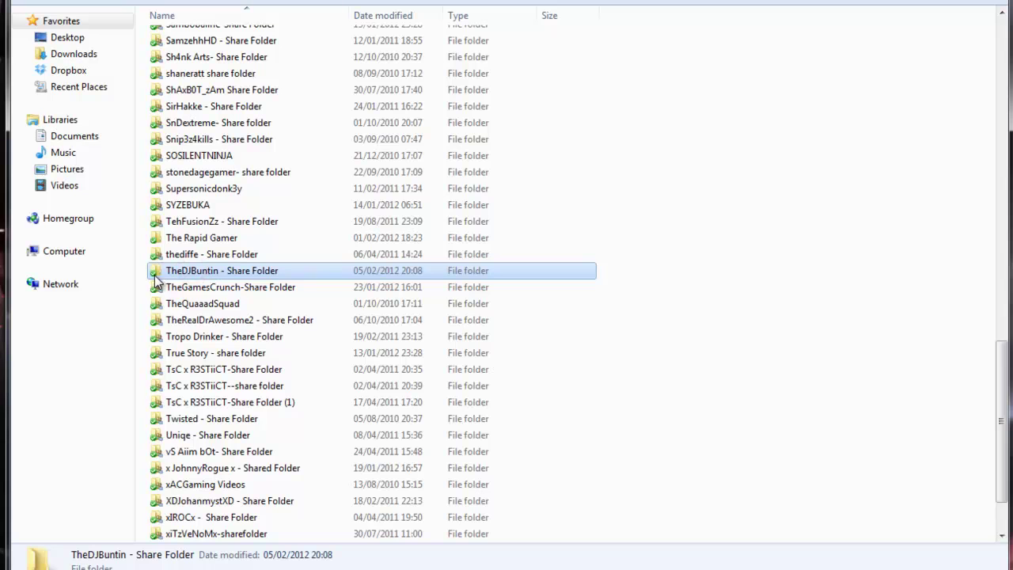
Start sharing the new folder on the Dropbox website from its right-click Dropbox menu
{"action": "right_click", "coordinate": [191, 277]}
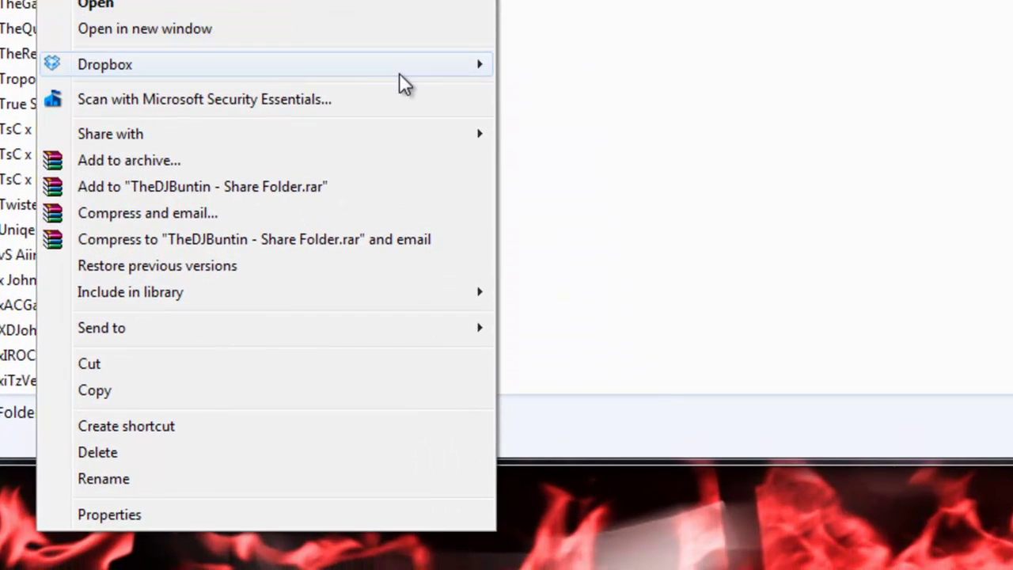
{"action": "mouse_move", "coordinate": [434, 81]}
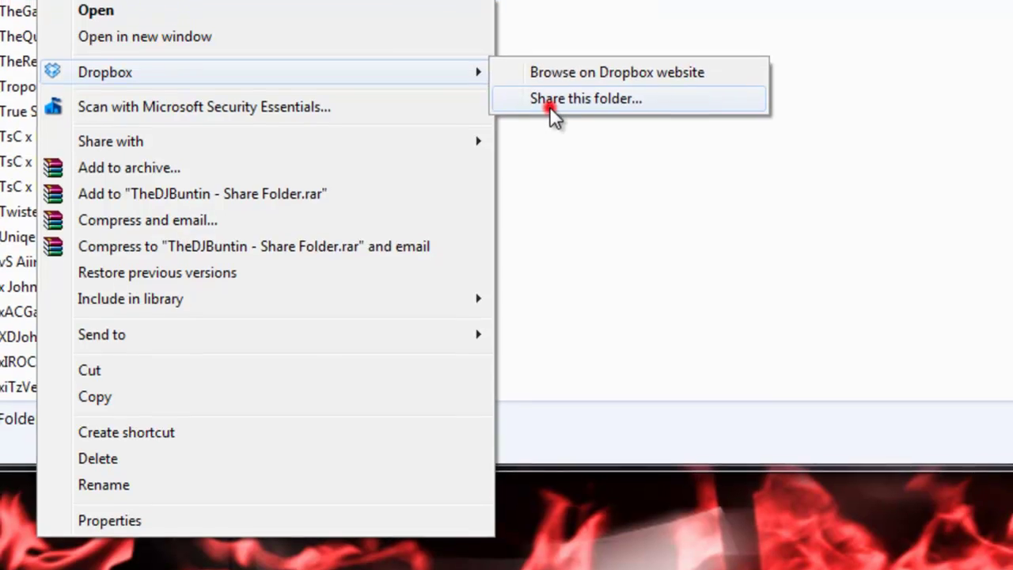
{"action": "left_click", "coordinate": [554, 92]}
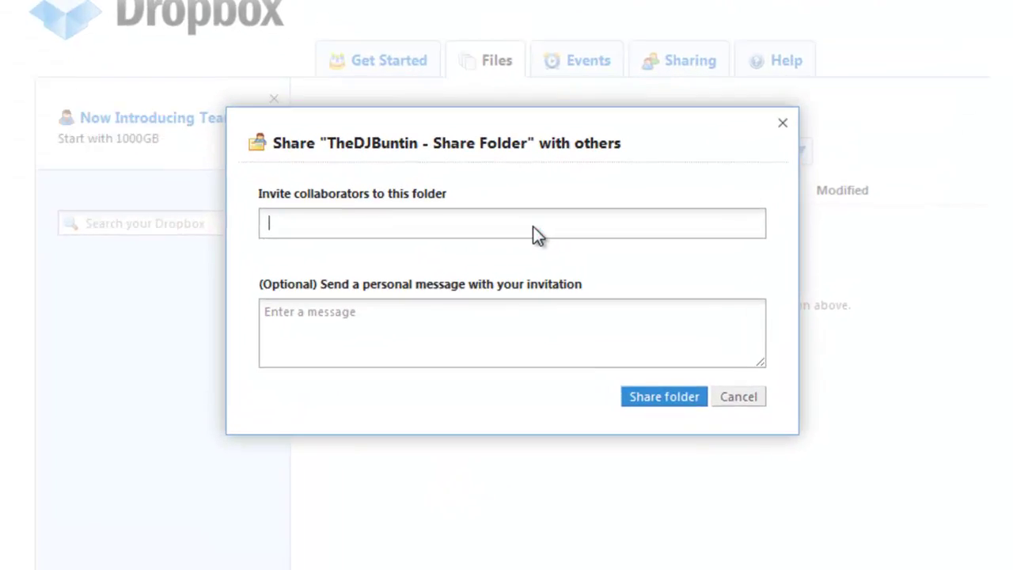
{"action": "left_click", "coordinate": [514, 334]}
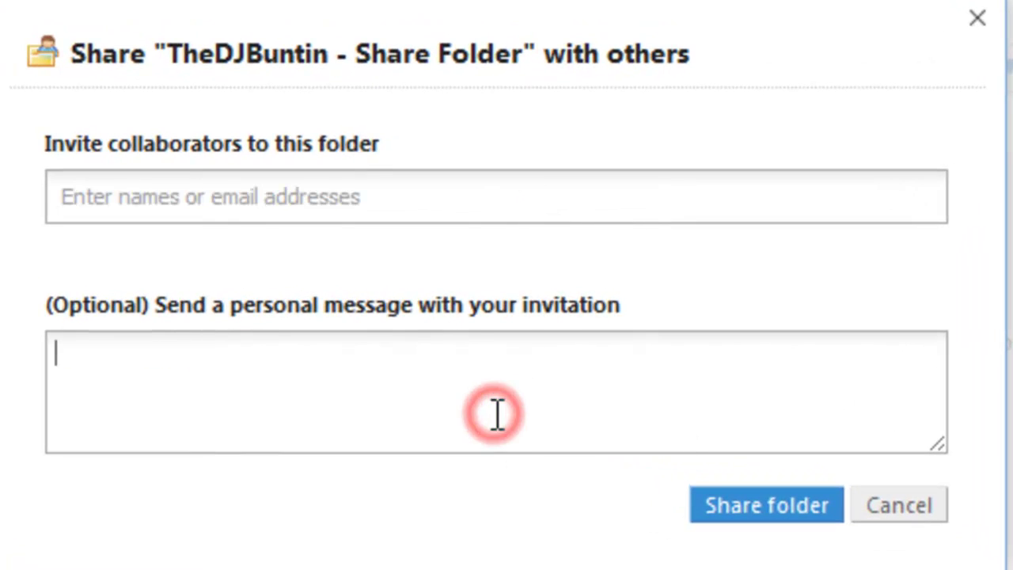
{"action": "left_click", "coordinate": [465, 201]}
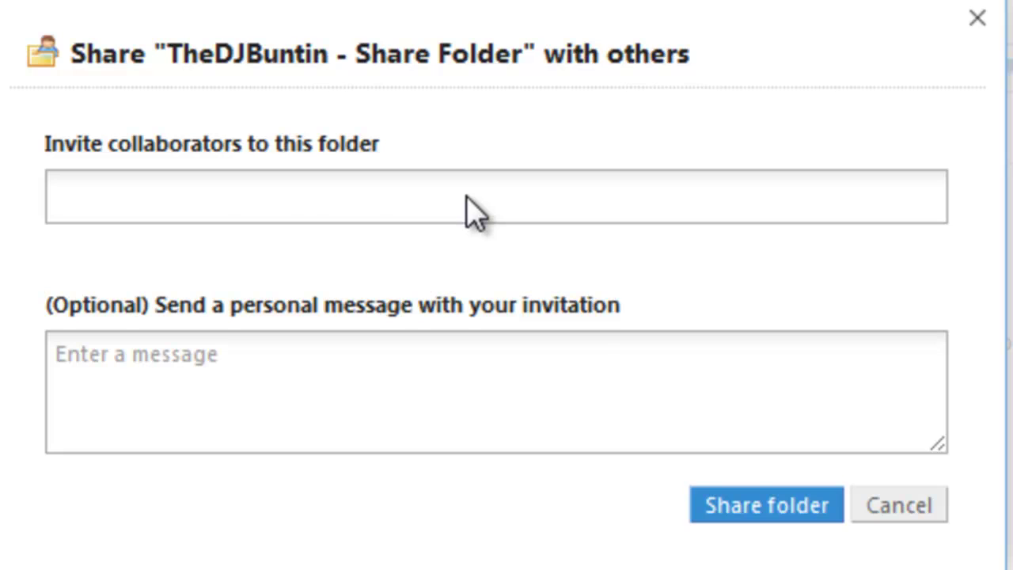
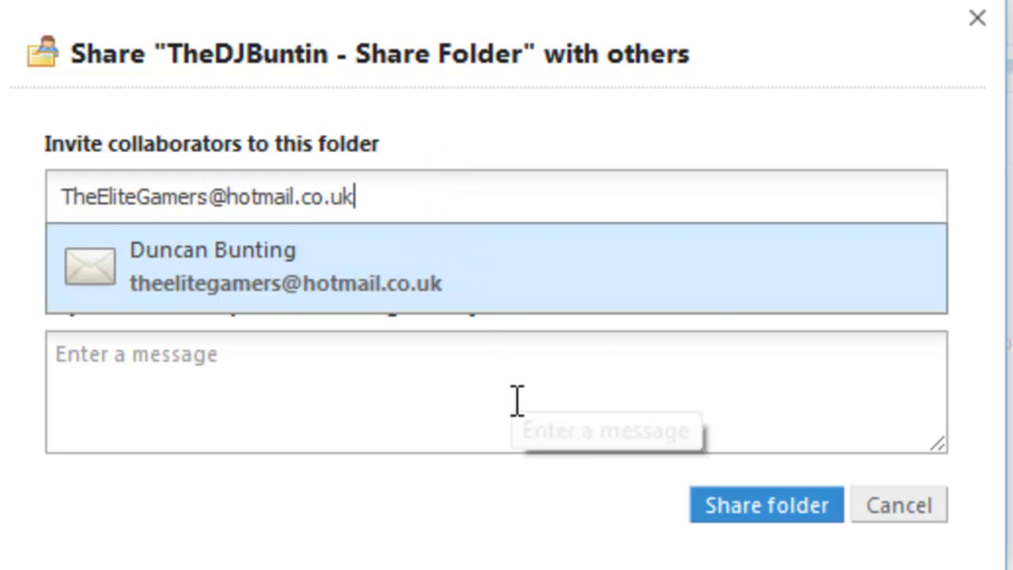
Invite the collaborator's e-mail address with the message 'Youtube.' and send the share invitation
{"action": "left_click", "coordinate": [515, 401]}
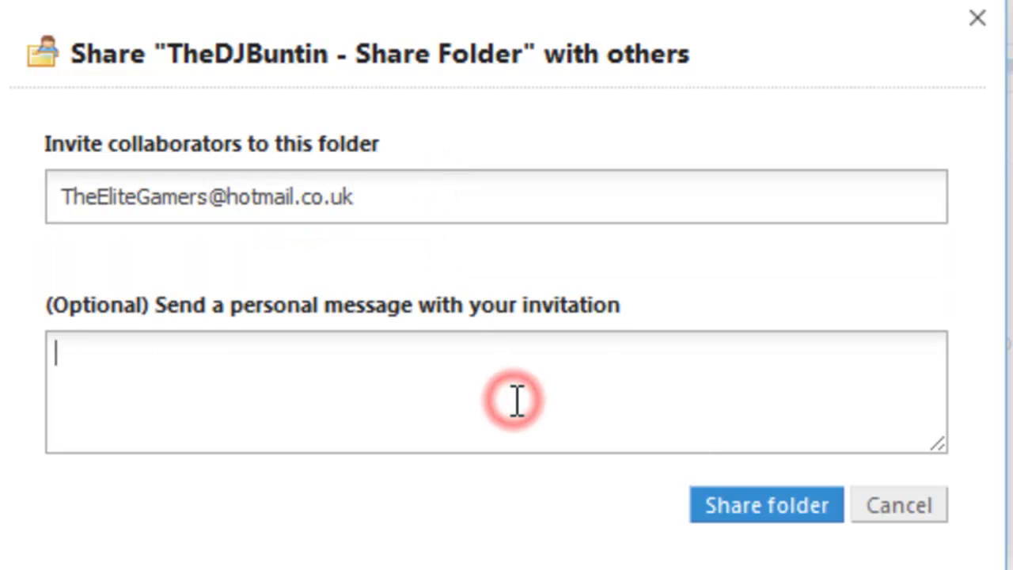
{"action": "type", "text": "Youtube."}
{"action": "left_click", "coordinate": [763, 523]}
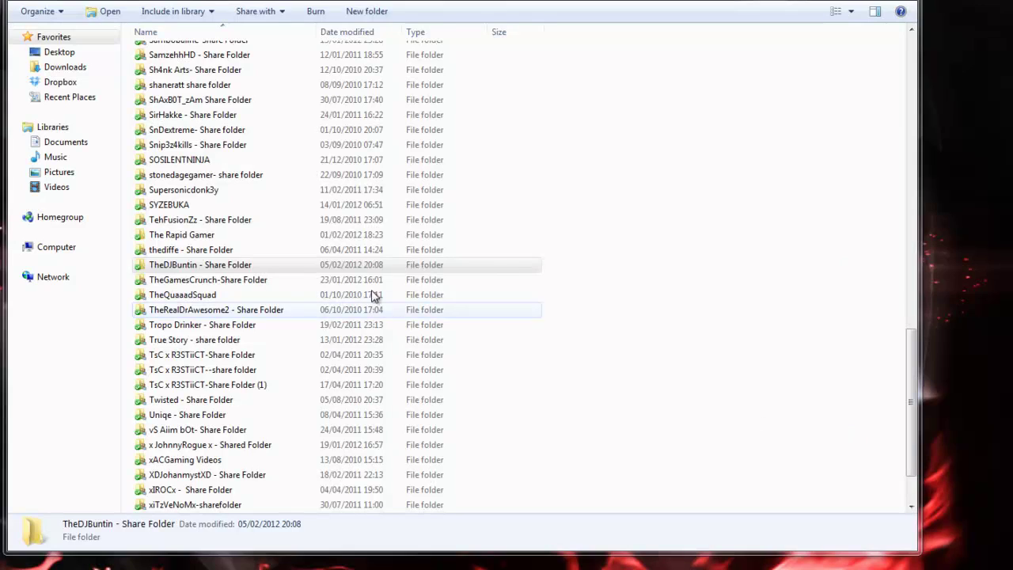
{"action": "left_click", "coordinate": [699, 225]}
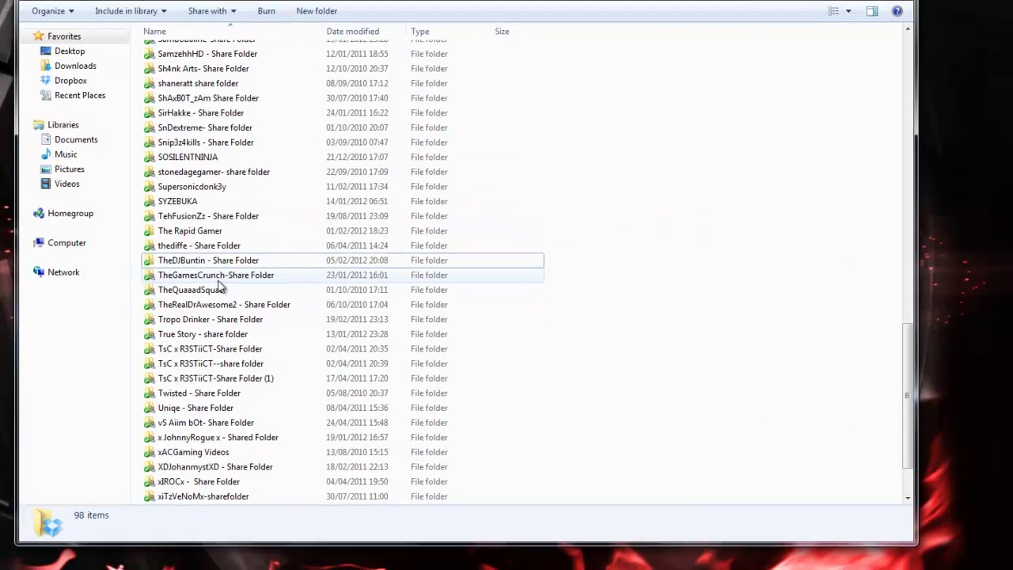
Open the share folder and move the 'teg intro' video (12,443 KB) from the desktop into it
{"action": "double_click", "coordinate": [197, 267]}
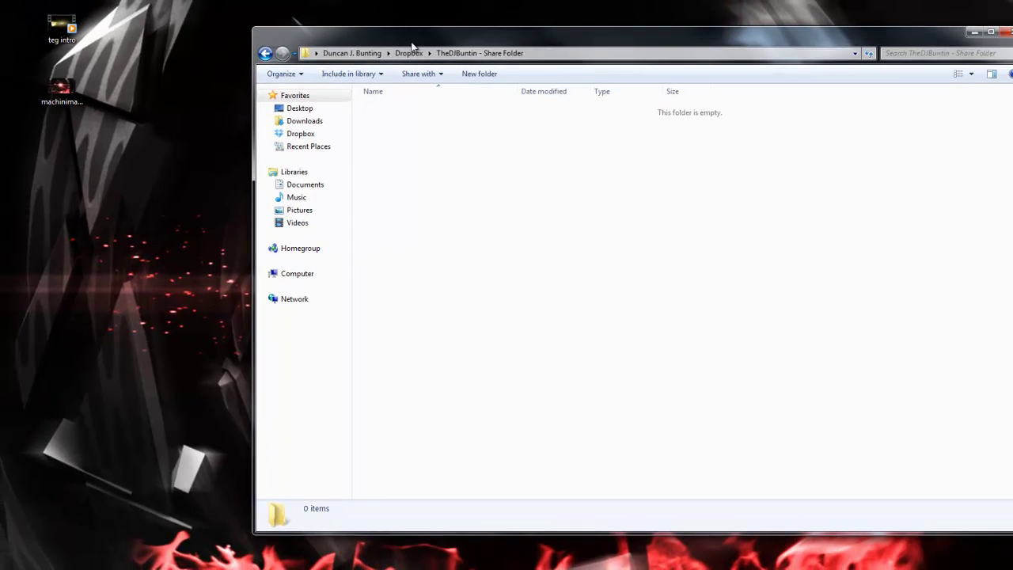
{"action": "left_click", "coordinate": [527, 187]}
{"action": "left_click", "coordinate": [457, 131]}
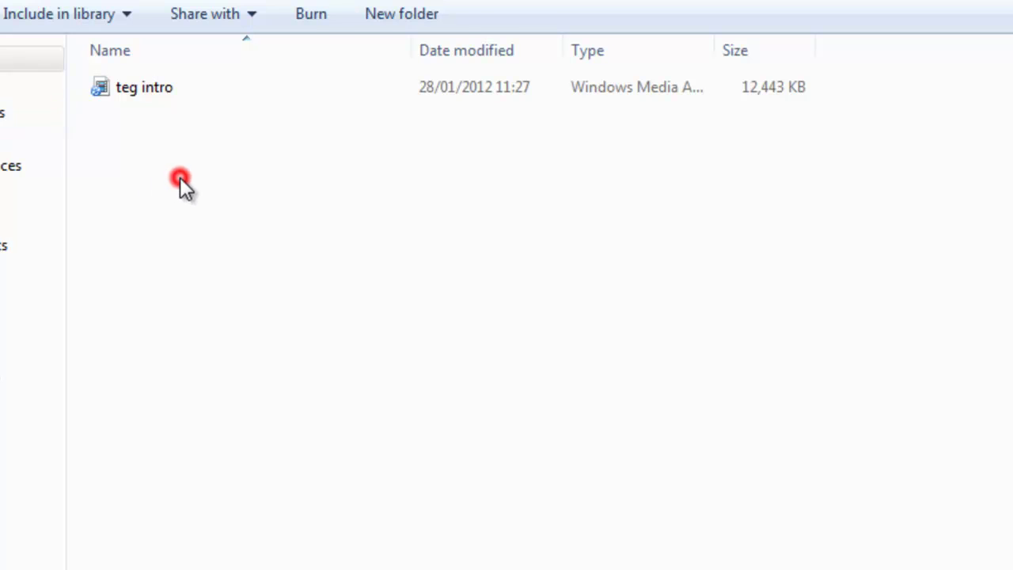
Create a new text document in the share folder named 'Teg Intro - Description'
{"action": "right_click", "coordinate": [153, 169]}
{"action": "mouse_move", "coordinate": [368, 520]}
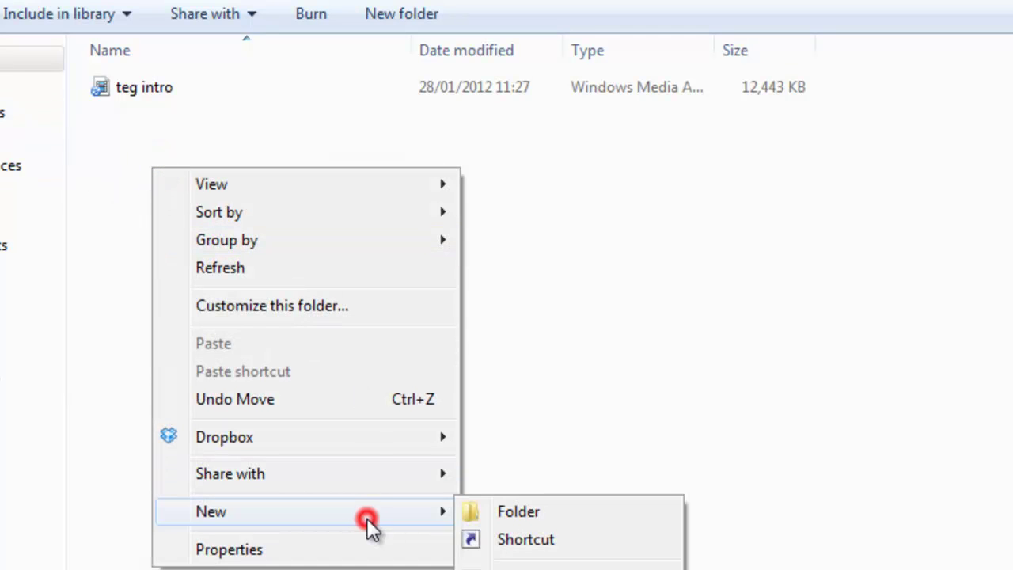
{"action": "key", "text": "t"}
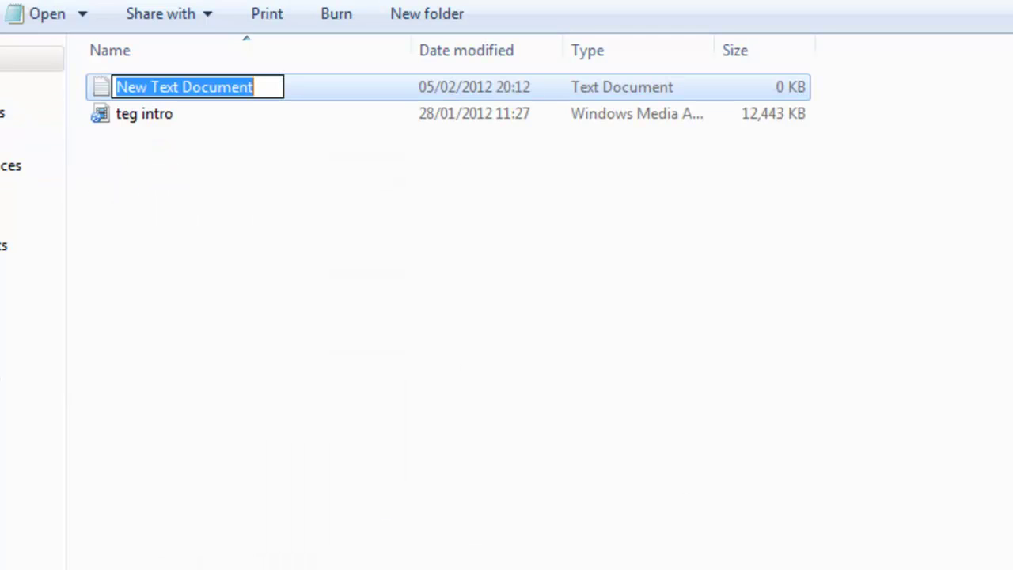
{"action": "type", "text": "Teg Intro"}
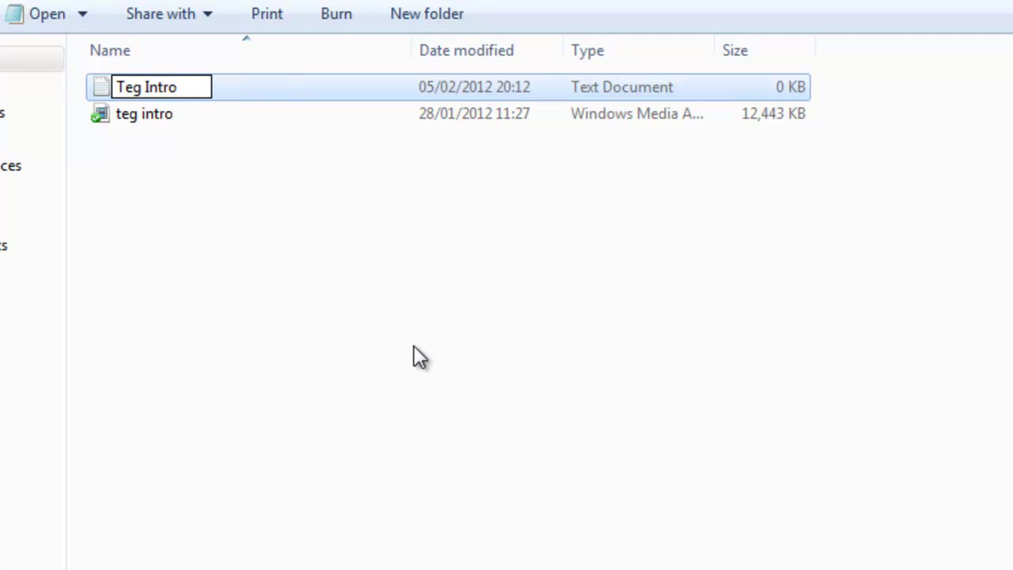
{"action": "type", "text": " - Description"}
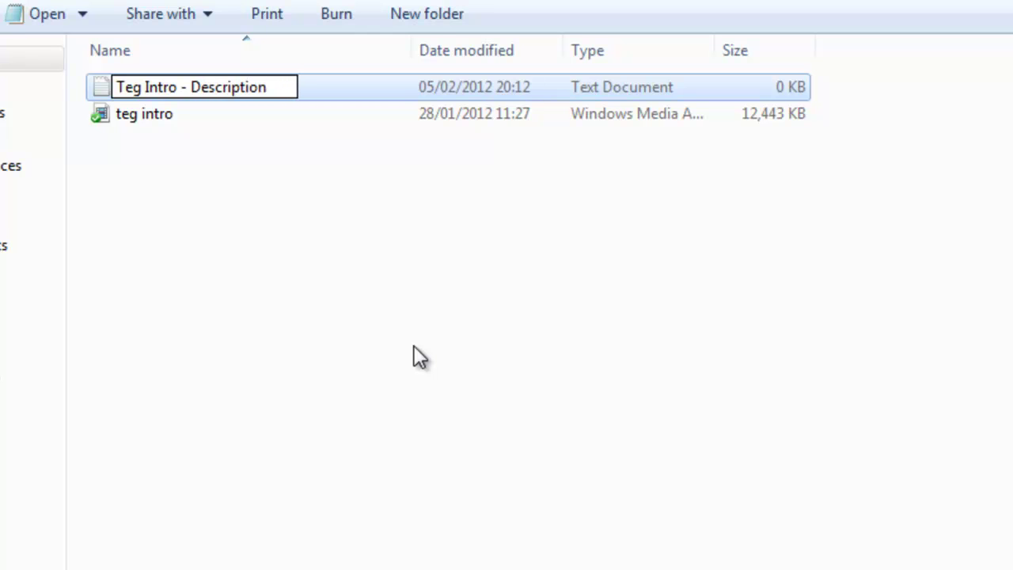
Open 'Teg Intro - Description' in Notepad, write 'Subscribe, Like Comment etc', and close it saved
{"action": "left_click", "coordinate": [414, 348]}
{"action": "double_click", "coordinate": [216, 90]}
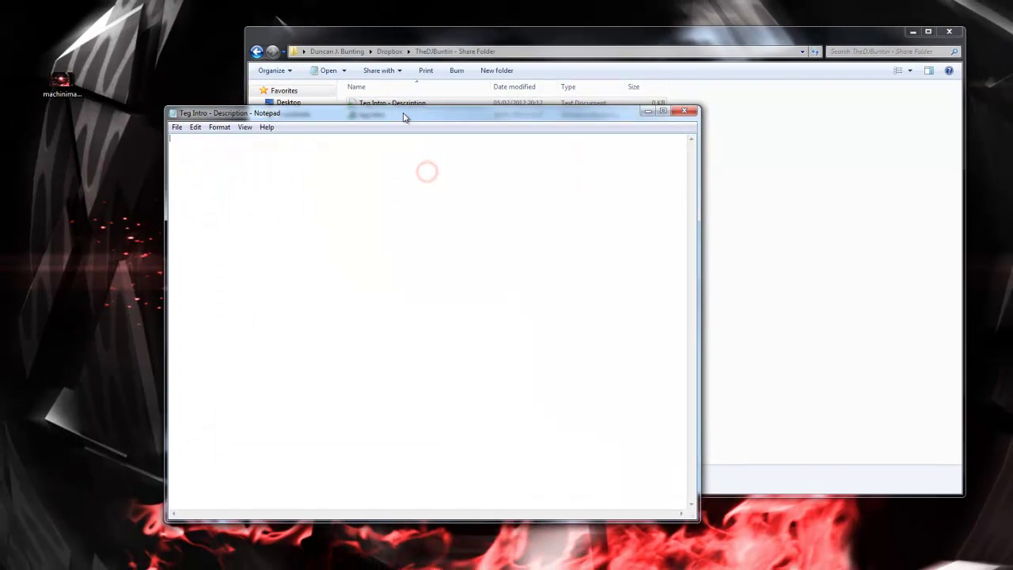
{"action": "left_click_drag", "start_coordinate": [403, 117], "coordinate": [533, 111]}
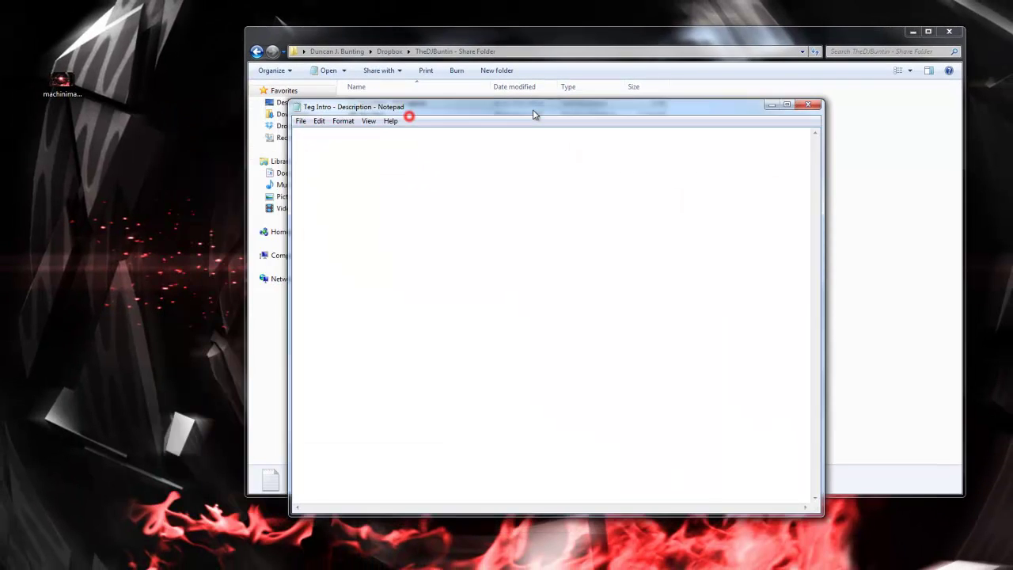
{"action": "type", "text": "Subscribe, Like Comment etc"}
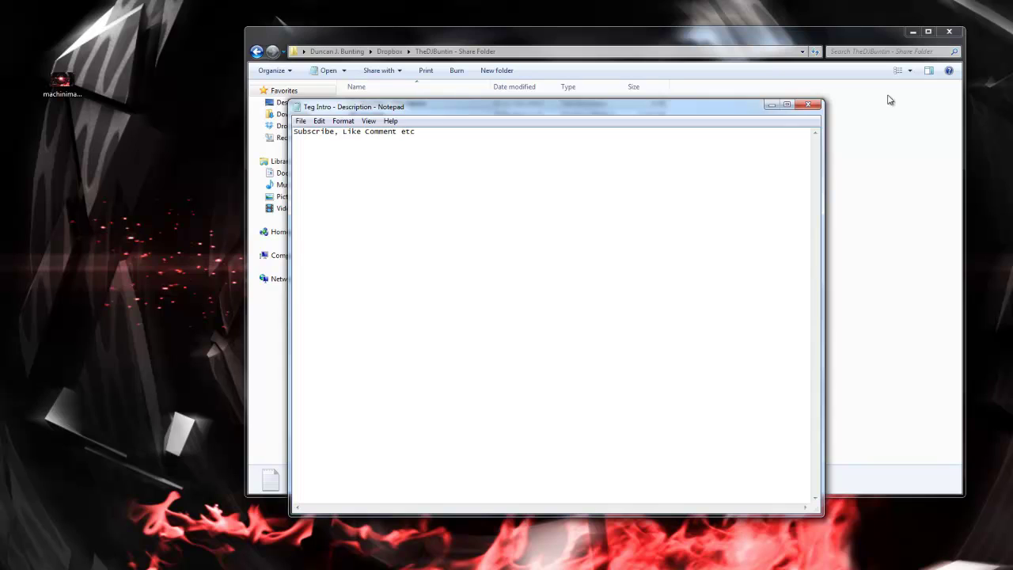
{"action": "left_click", "coordinate": [807, 105]}
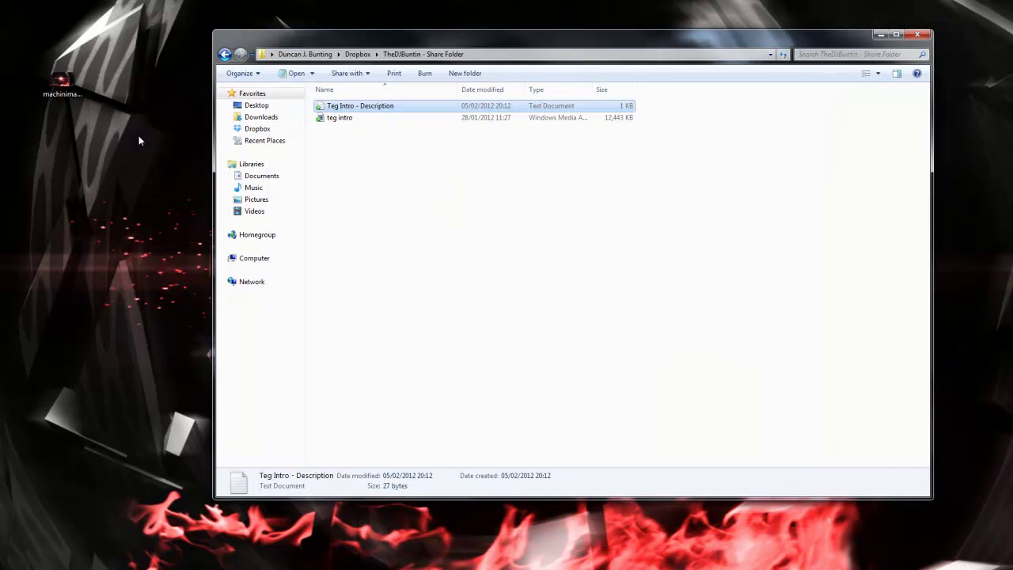
Move the machinima wallpaper JPEG from the desktop into the share folder and reposition Explorer top-left
{"action": "left_click_drag", "start_coordinate": [69, 93], "coordinate": [349, 167]}
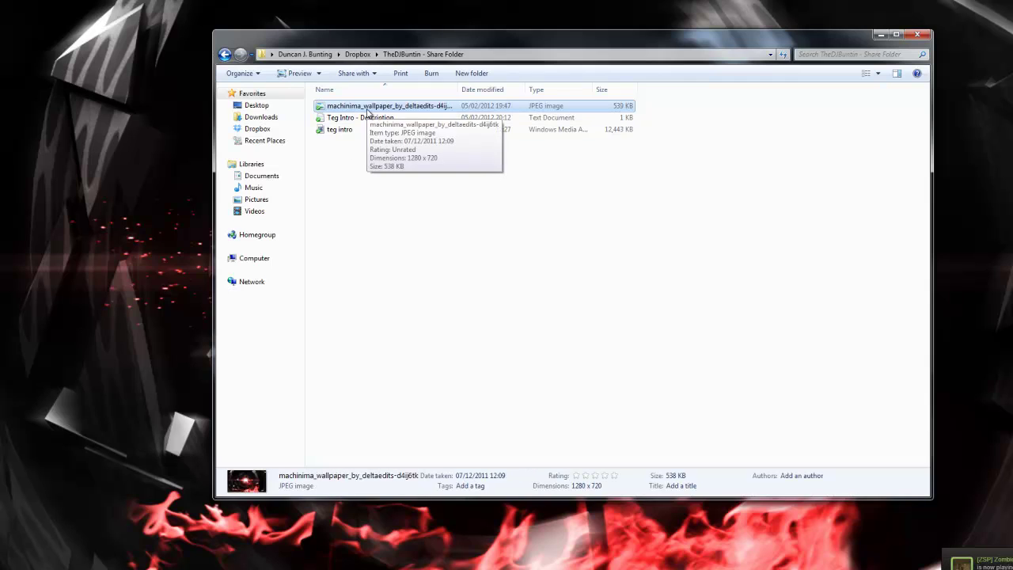
{"action": "left_click_drag", "start_coordinate": [362, 38], "coordinate": [158, 12]}
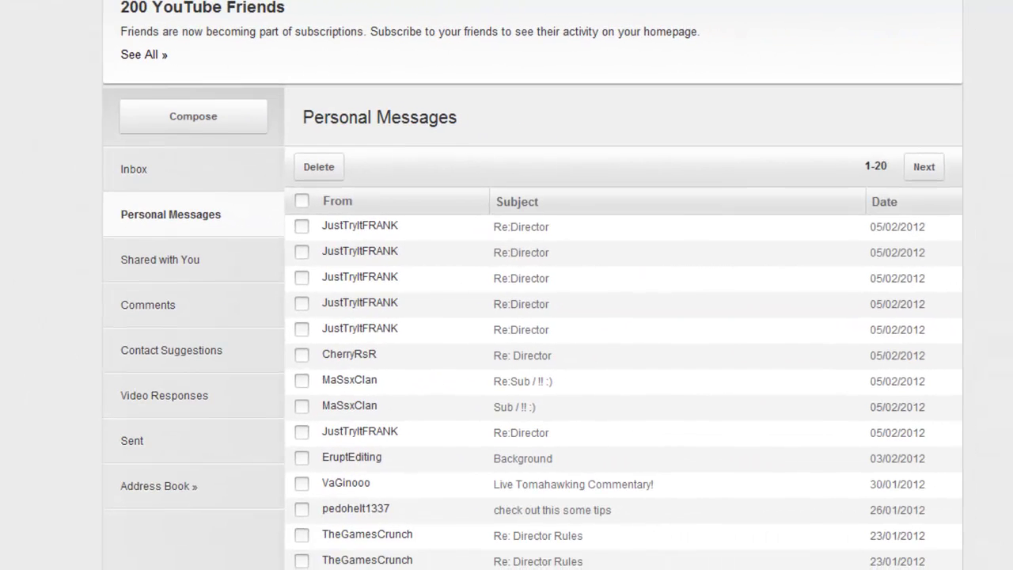
Compose a new YouTube private message and enter the recipient channel's username
{"action": "left_click", "coordinate": [190, 111]}
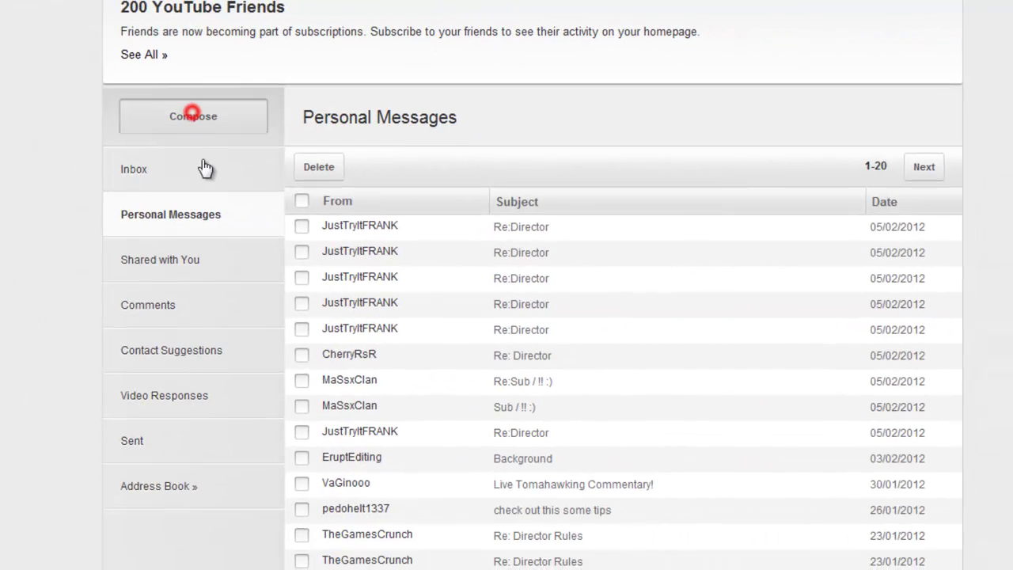
{"action": "left_click", "coordinate": [485, 210]}
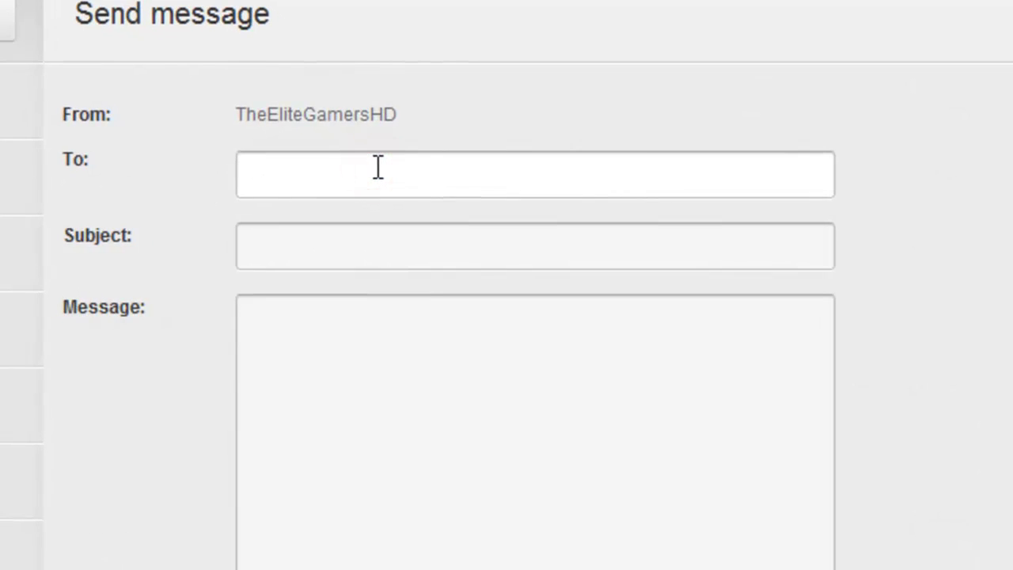
{"action": "type", "text": "TheEliteGamersHD"}
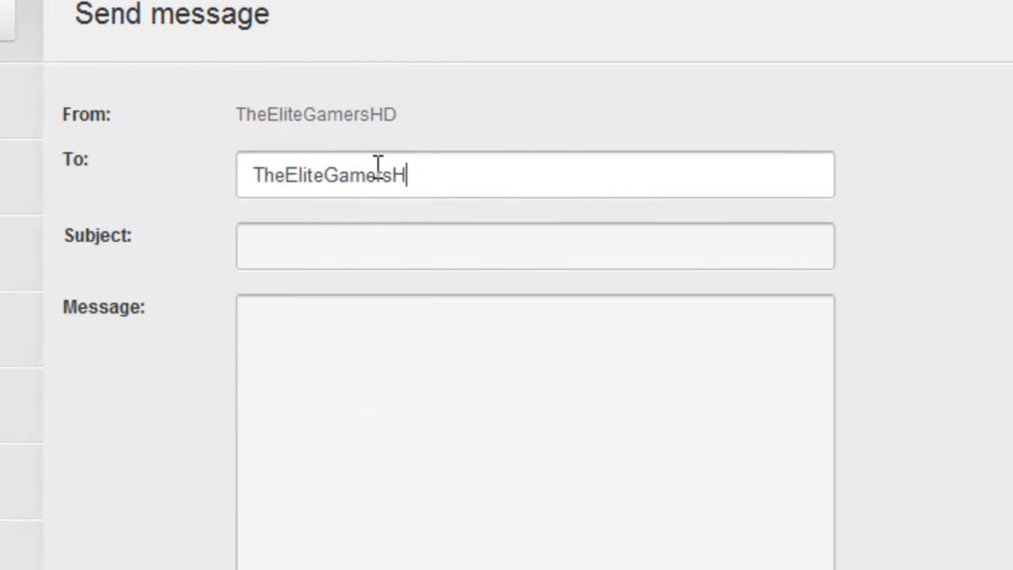
{"action": "key", "text": "Tab"}
Set subject 'New Video!' and body 'I have a new video in my dropbox share folder!' plus '- Please upload on sunday.'
{"action": "type", "text": "NEW"}
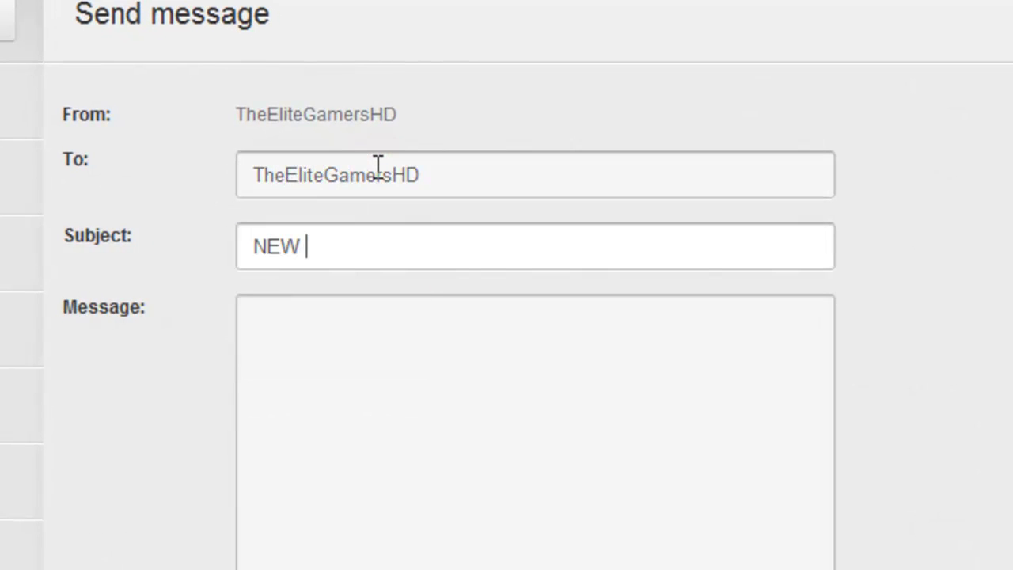
{"action": "key", "text": "BackSpace"}
{"action": "key", "text": "BackSpace"}
{"action": "key", "text": "BackSpace"}
{"action": "key", "text": "BackSpace"}
{"action": "type", "text": "e"}
{"action": "key", "text": "BackSpace"}
{"action": "type", "text": "New Video!"}
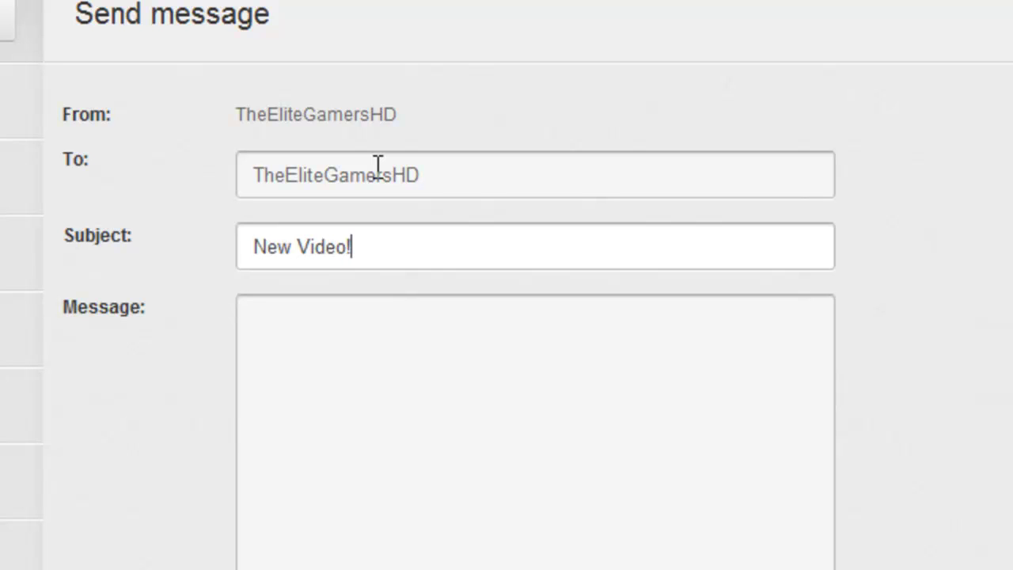
{"action": "key", "text": "Tab"}
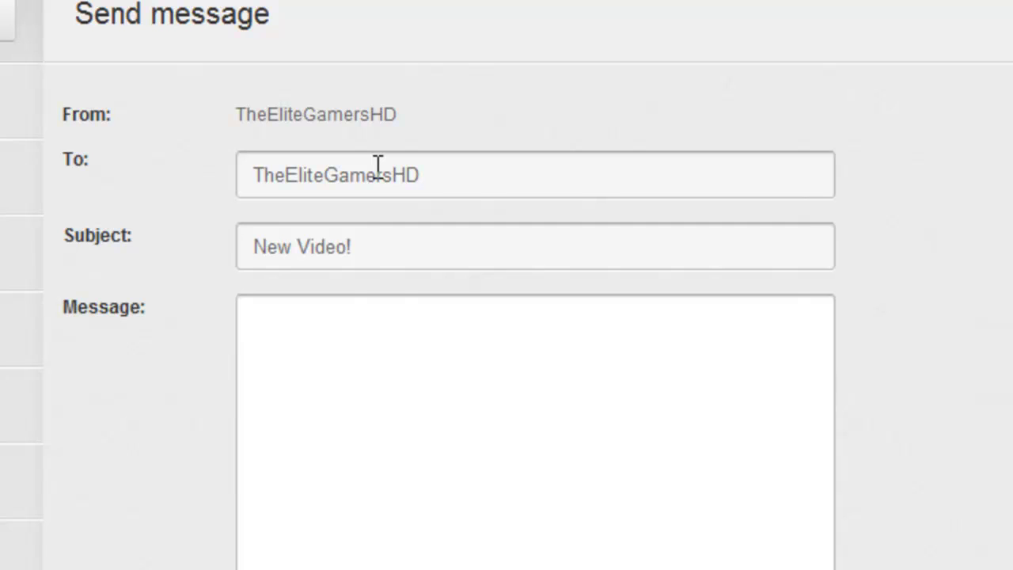
{"action": "type", "text": "I have a"}
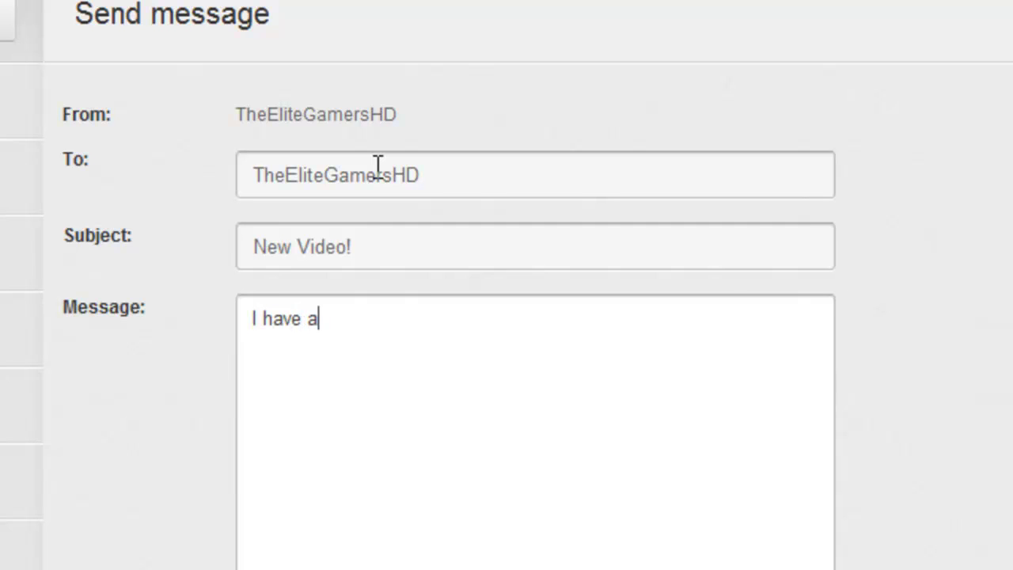
{"action": "type", "text": " new video in m"}
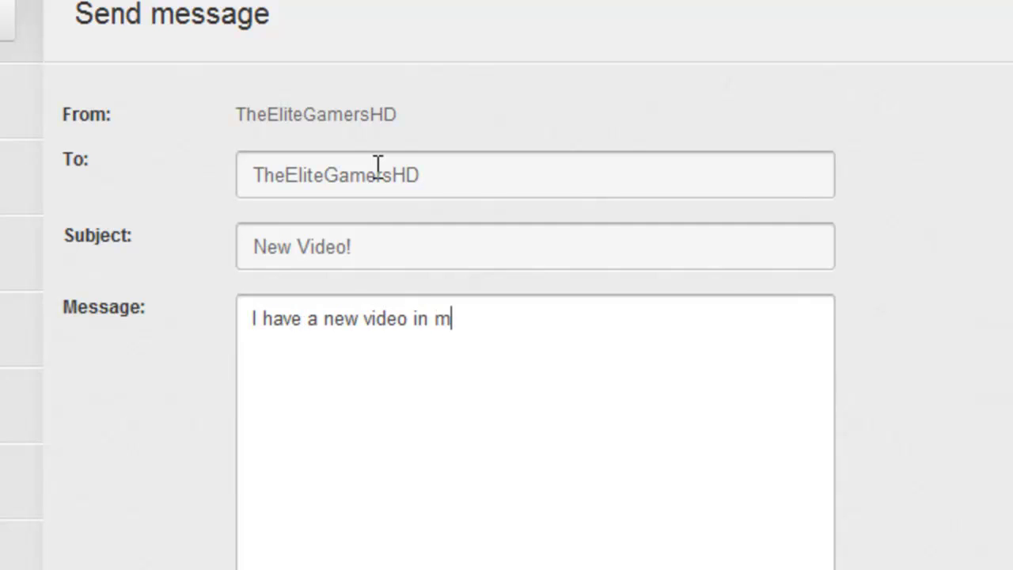
{"action": "type", "text": "y dropbox share folde"}
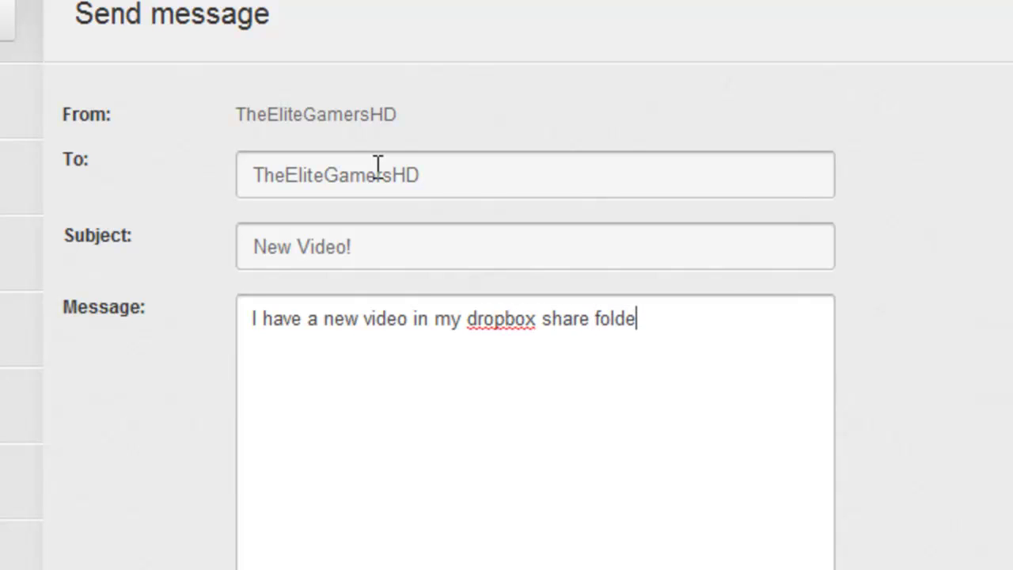
{"action": "type", "text": "r!"}
{"action": "key", "text": "Return"}
{"action": "key", "text": "Return"}
{"action": "type", "text": "- Please upload"}
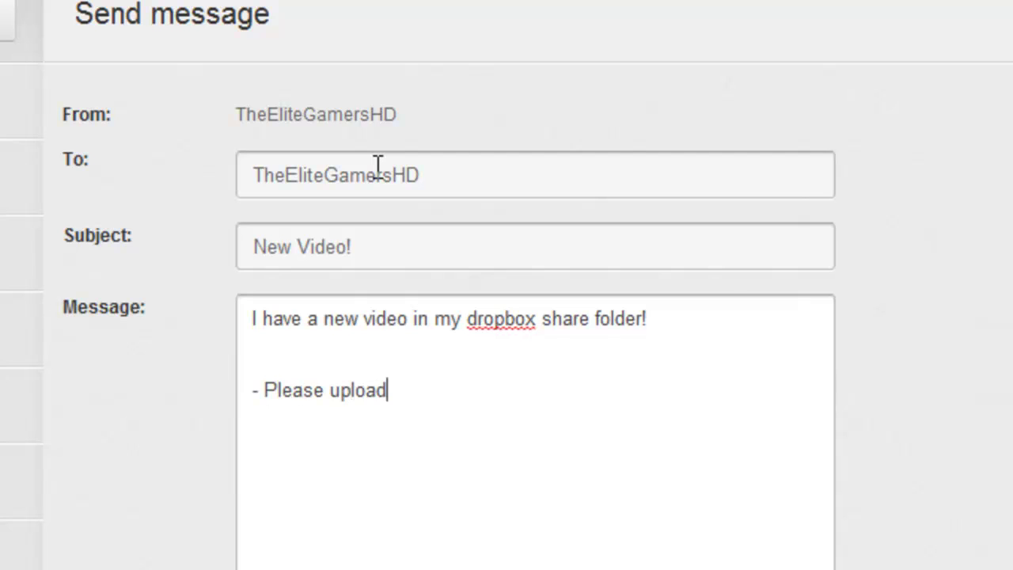
{"action": "type", "text": " on sunday."}
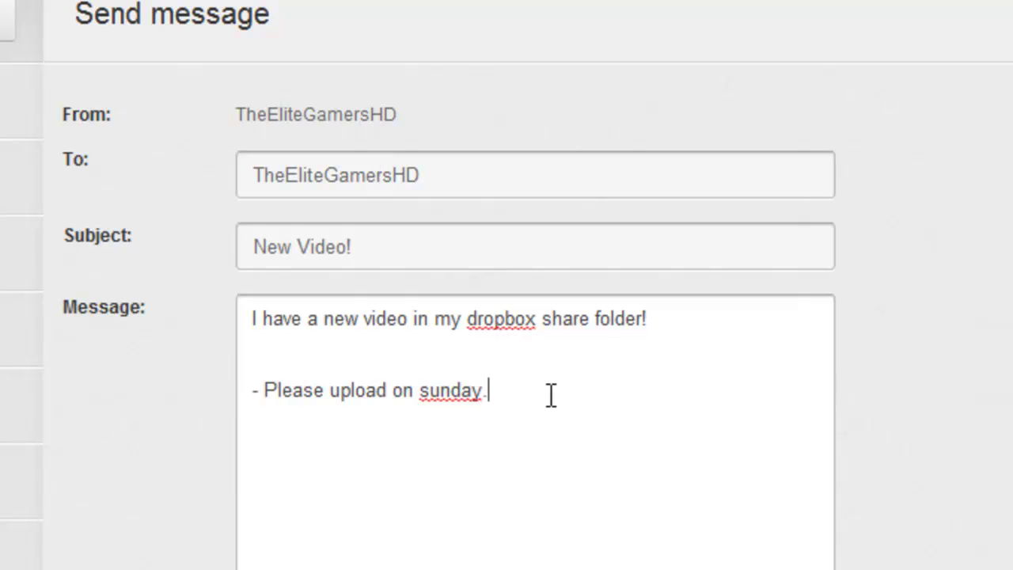
Delete the blank line and '- Please upload on sunday.' from the message body
{"action": "left_click_drag", "start_coordinate": [549, 395], "coordinate": [374, 349]}
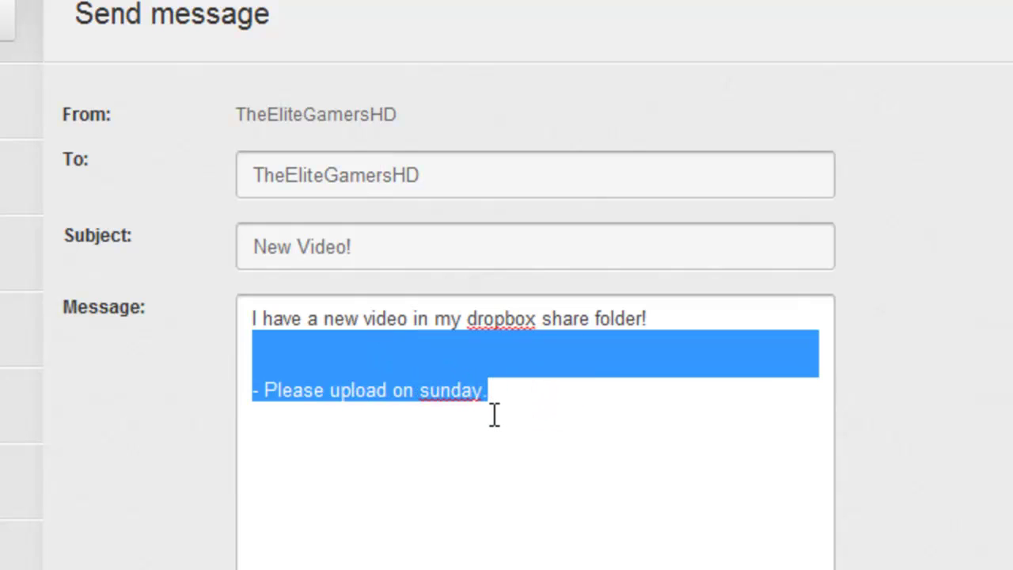
{"action": "key", "text": "BackSpace"}
{"action": "key", "text": "BackSpace"}
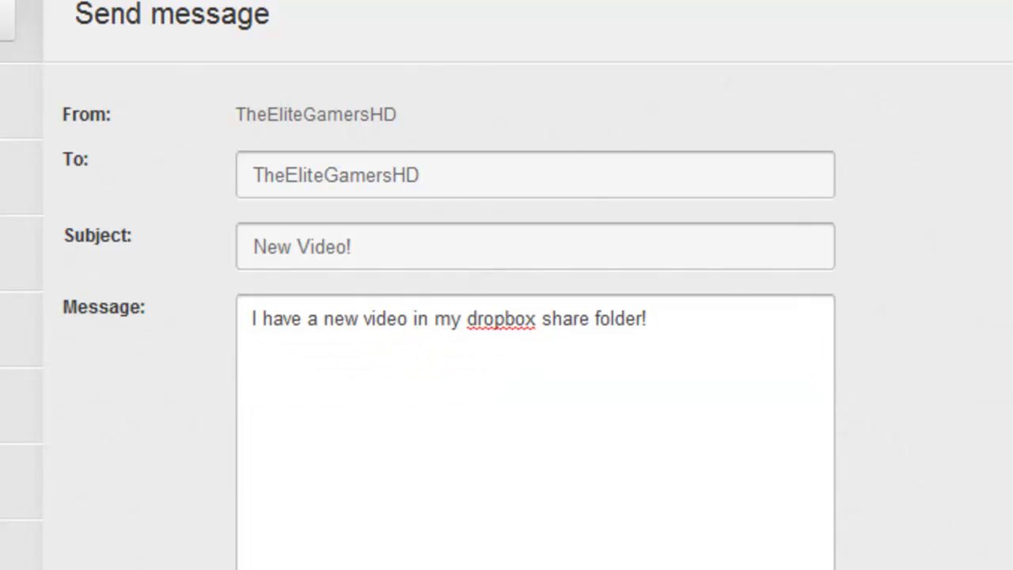